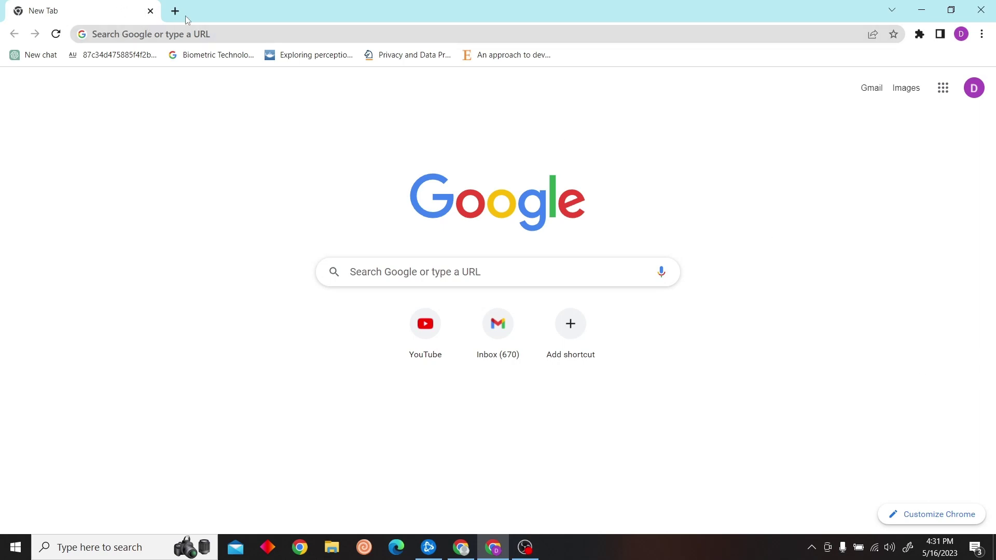
Step: Load the Shopify login page from the shopify.com/login address-bar suggestion
left_click(194, 30)
type("www.shopify.com/login")
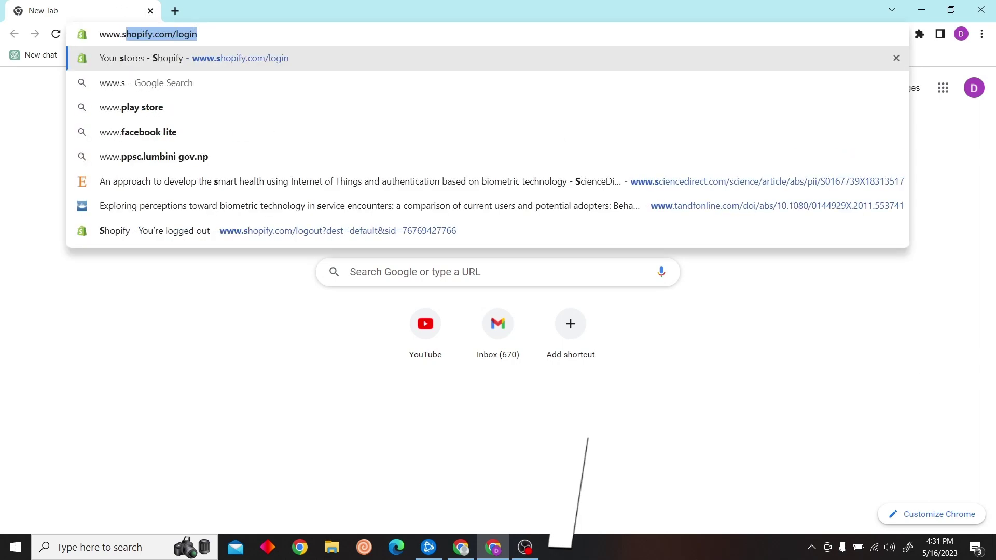
key("Return")
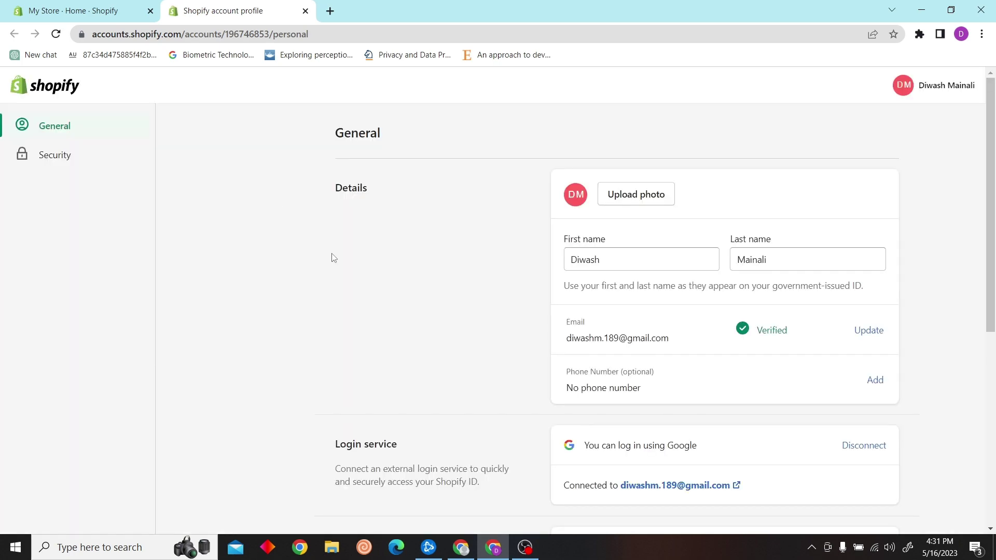
scroll(331, 257, "down", 5)
scroll(332, 258, "up", 5)
Step: Go to Security in the account profile's left sidebar
left_click(74, 160)
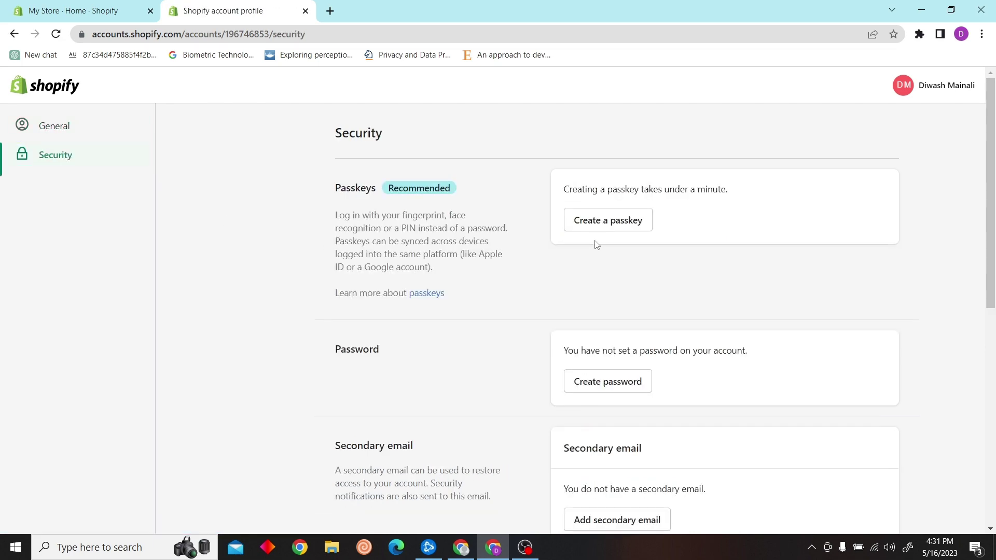
scroll(552, 265, "down", 5)
scroll(575, 269, "up", 5)
Step: Create an account password, entered and confirmed, then dismiss Chrome's save-password prompt
left_click(610, 382)
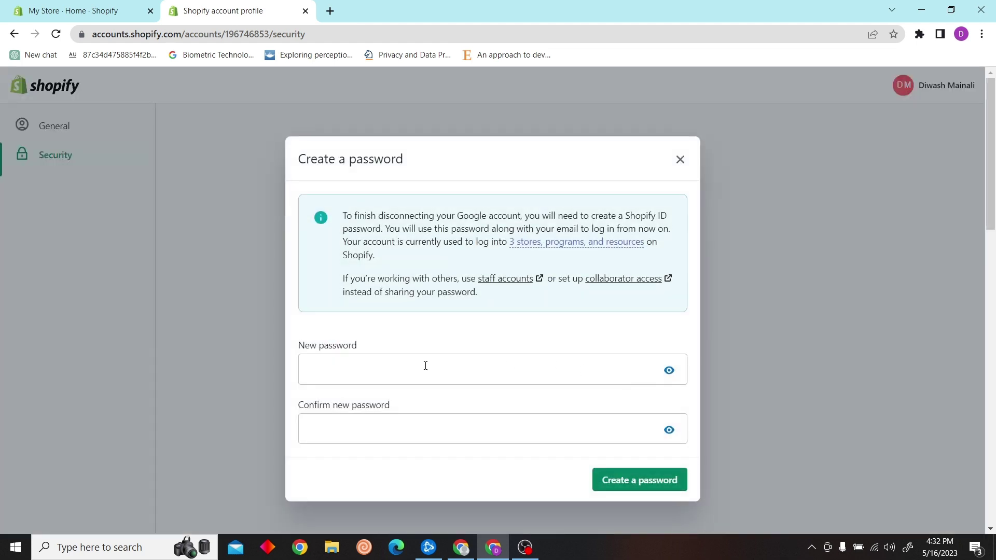
left_click(425, 365)
type("••••••••")
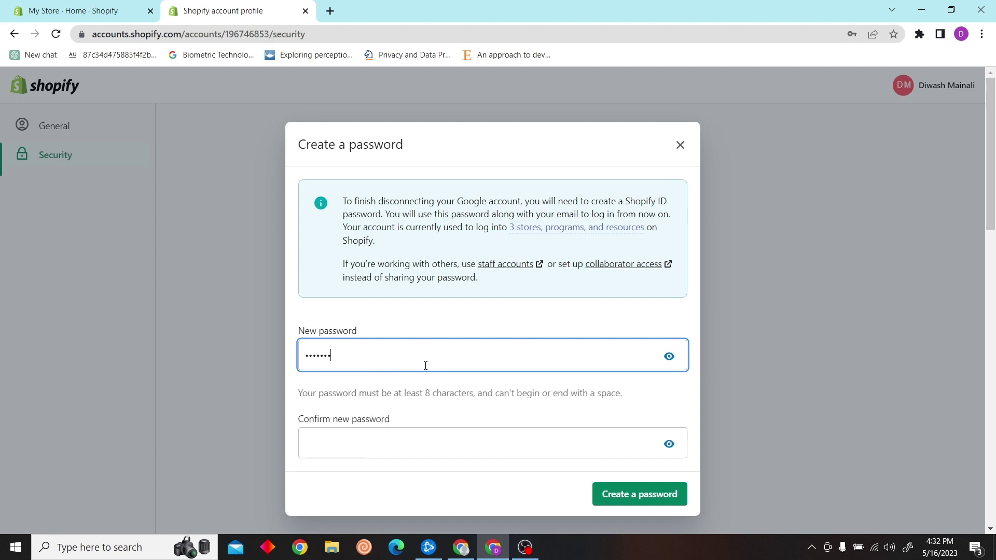
type("•••")
left_click(390, 443)
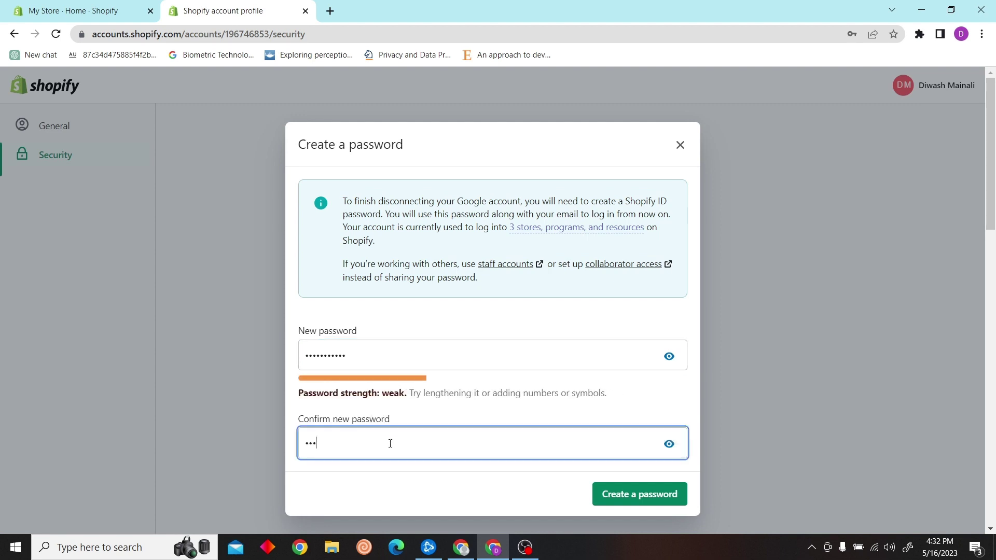
left_click(604, 494)
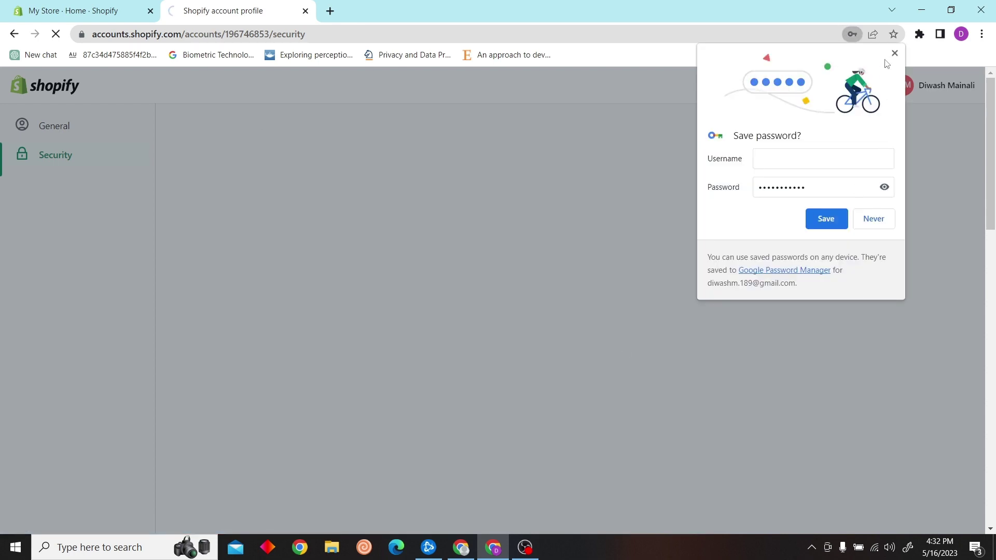
left_click(893, 54)
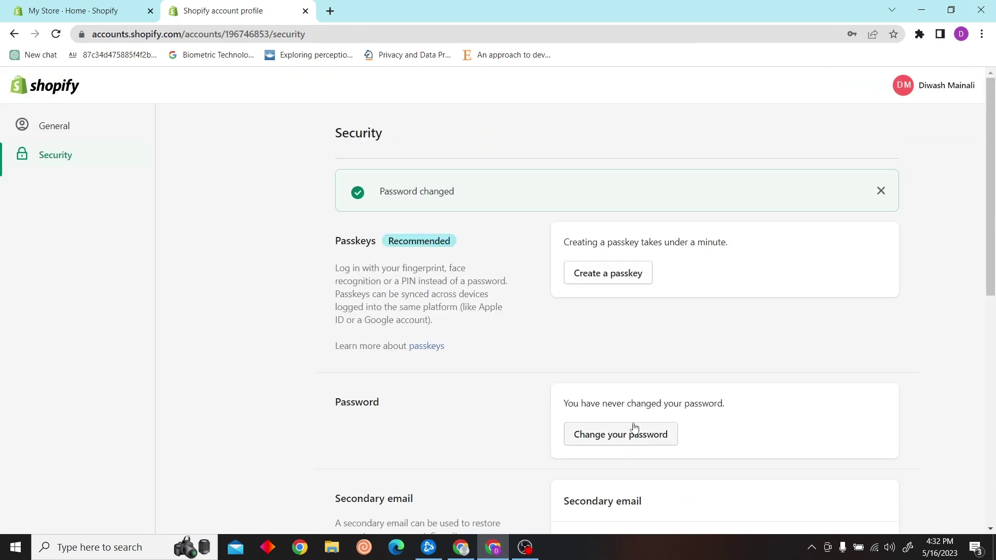
Step: Fill in the current, new and confirm password fields in the Change your password form
left_click(632, 434)
left_click(364, 303)
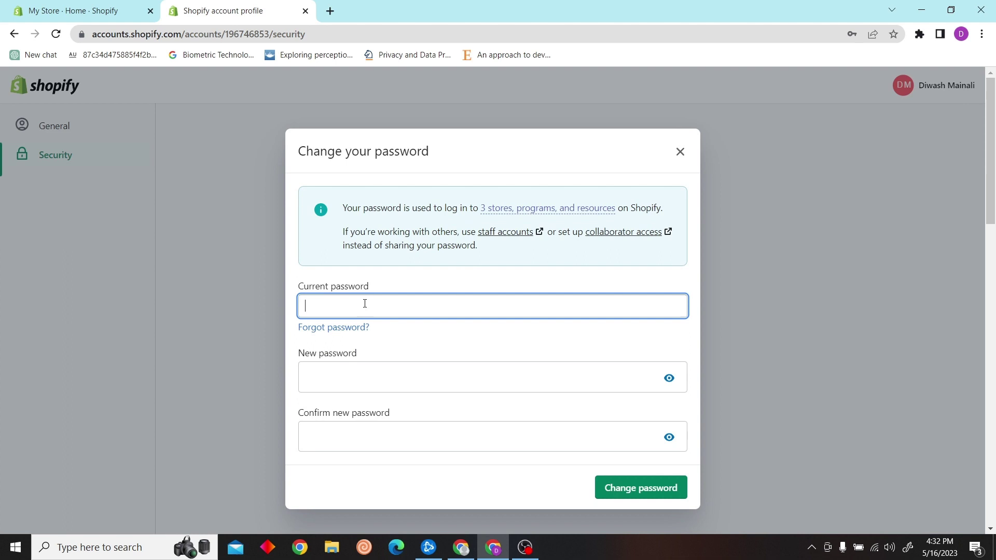
left_click(360, 375)
type("•••••")
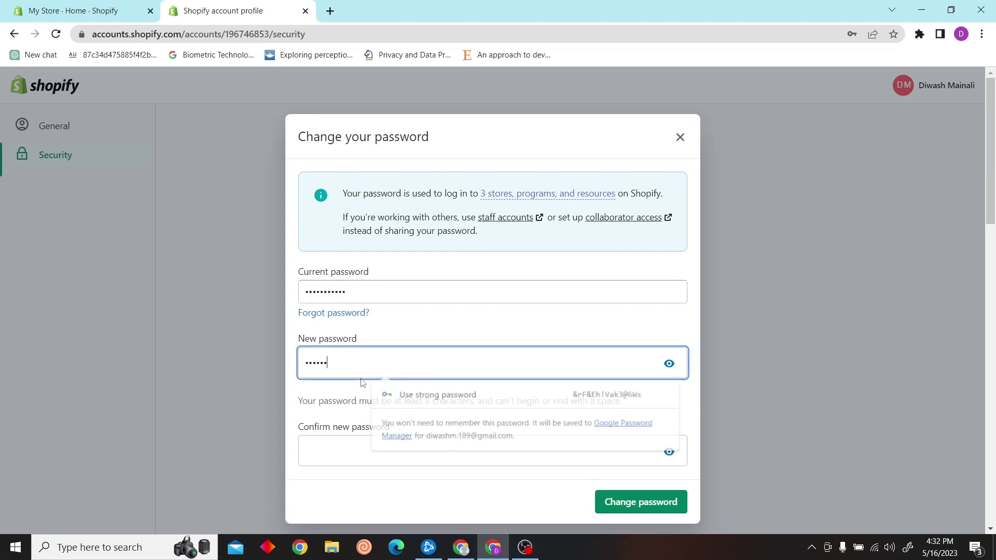
type("••••")
left_click(362, 453)
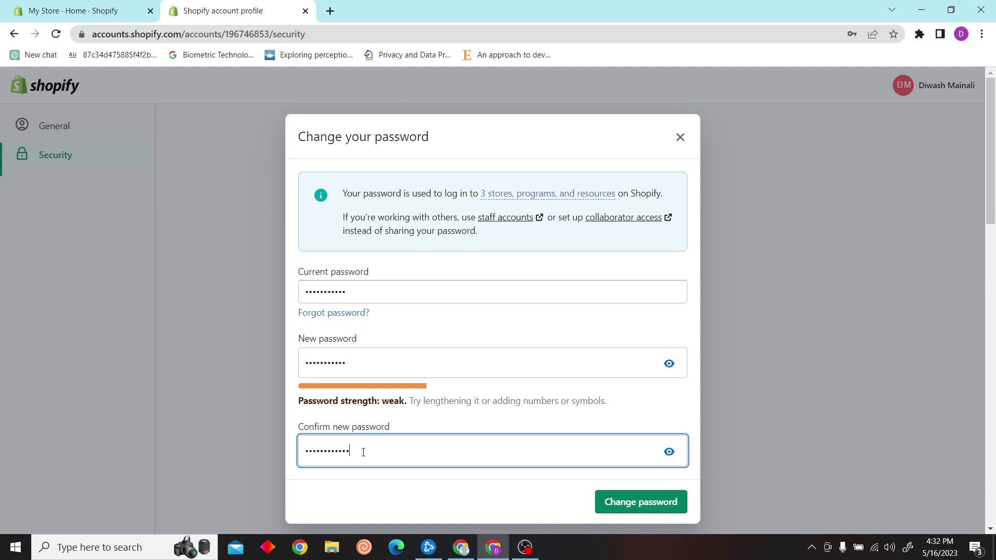
Step: Submit the change, then resubmit with the current, new and matching confirmation passwords
left_click(643, 502)
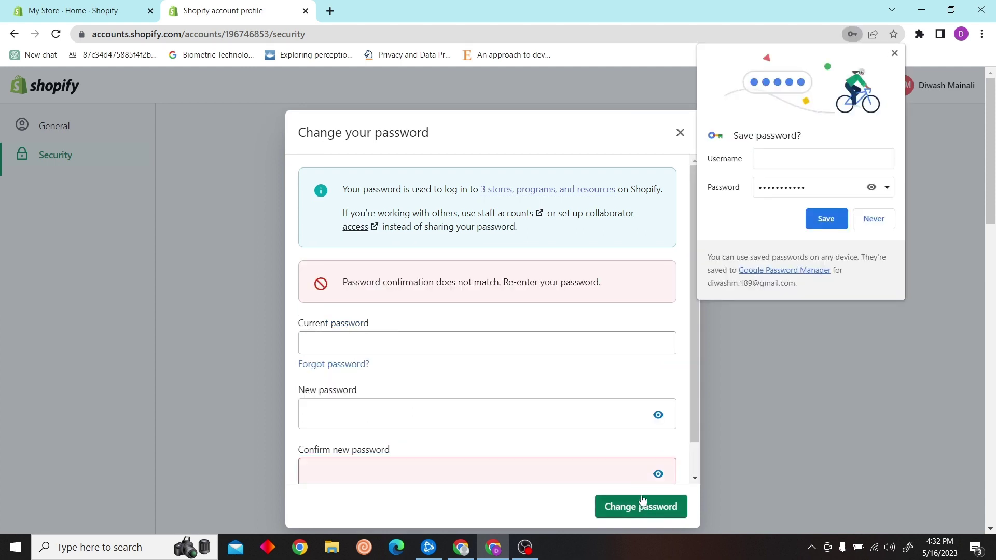
scroll(585, 381, "down", 1)
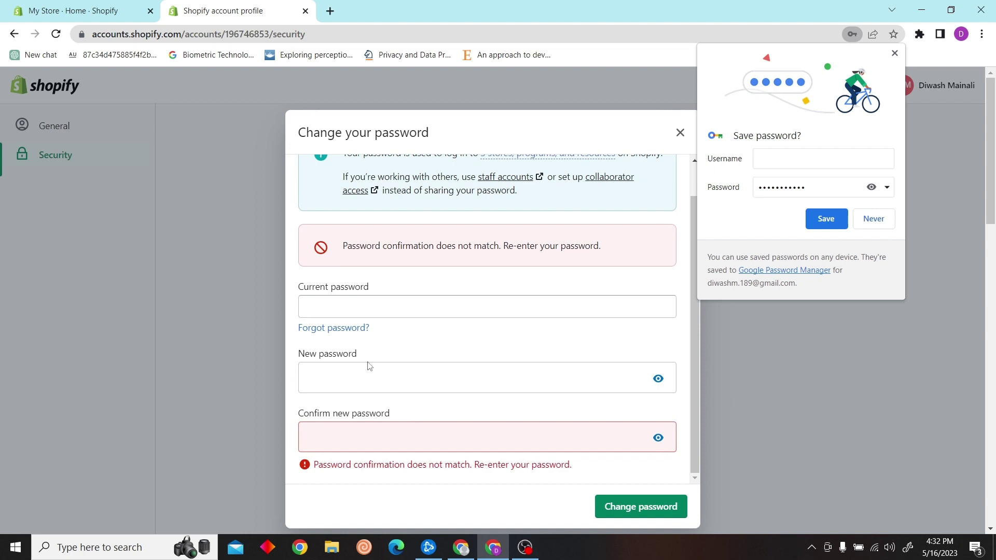
left_click(338, 315)
type("•••••••••")
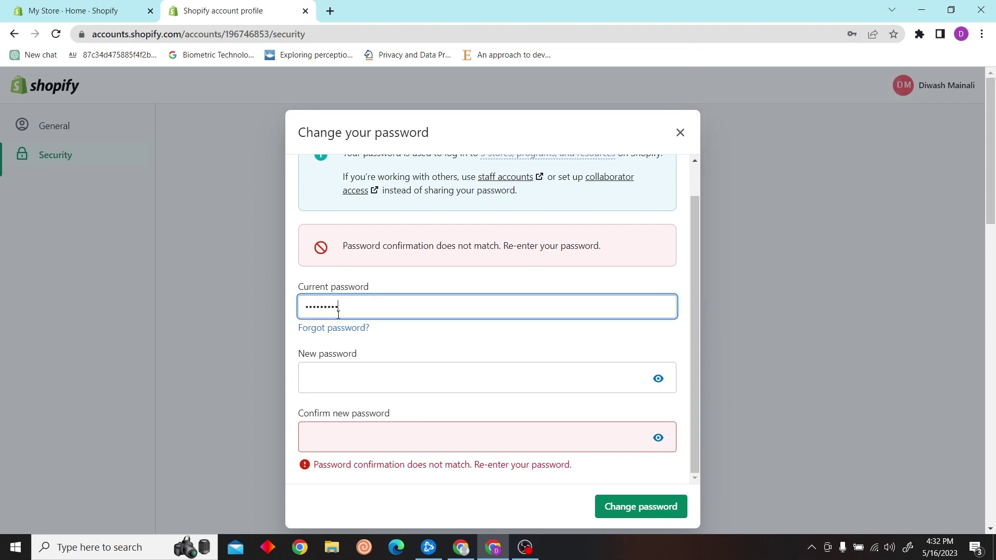
left_click(340, 370)
type("•••••")
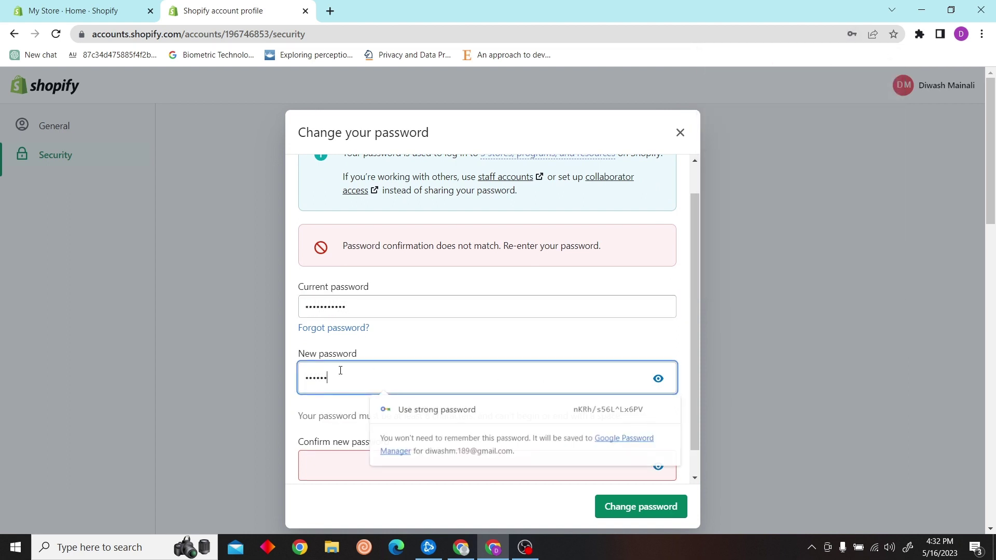
type("••••")
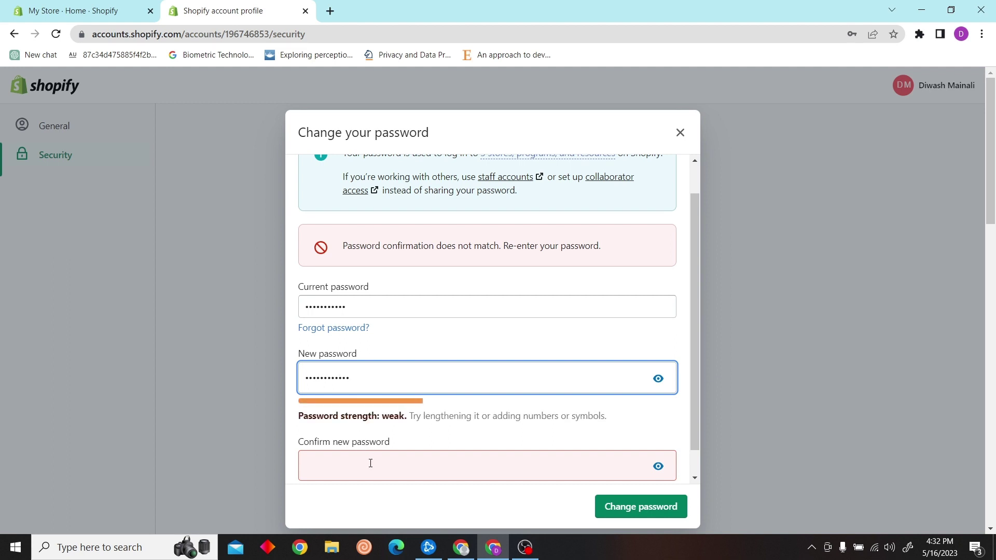
left_click(370, 467)
type("•")
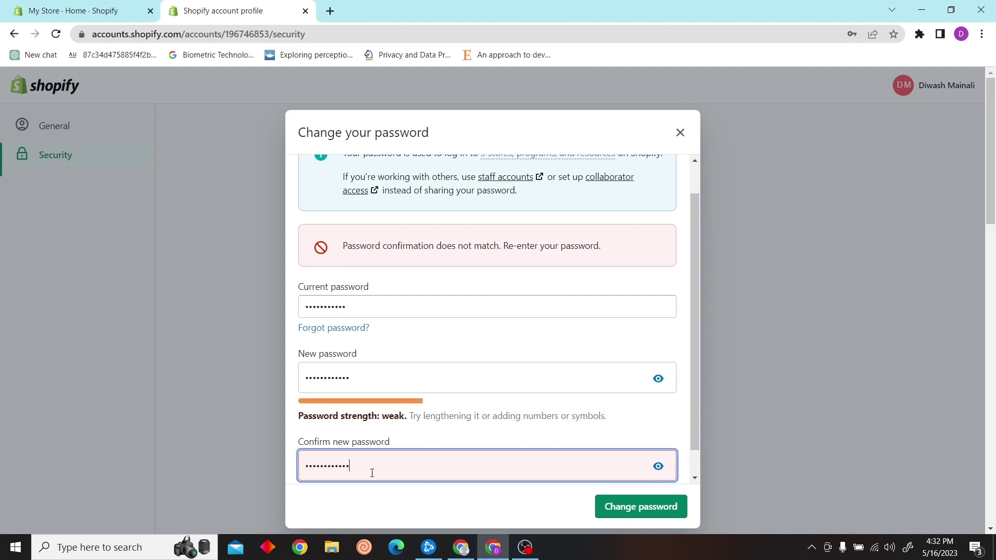
left_click(656, 505)
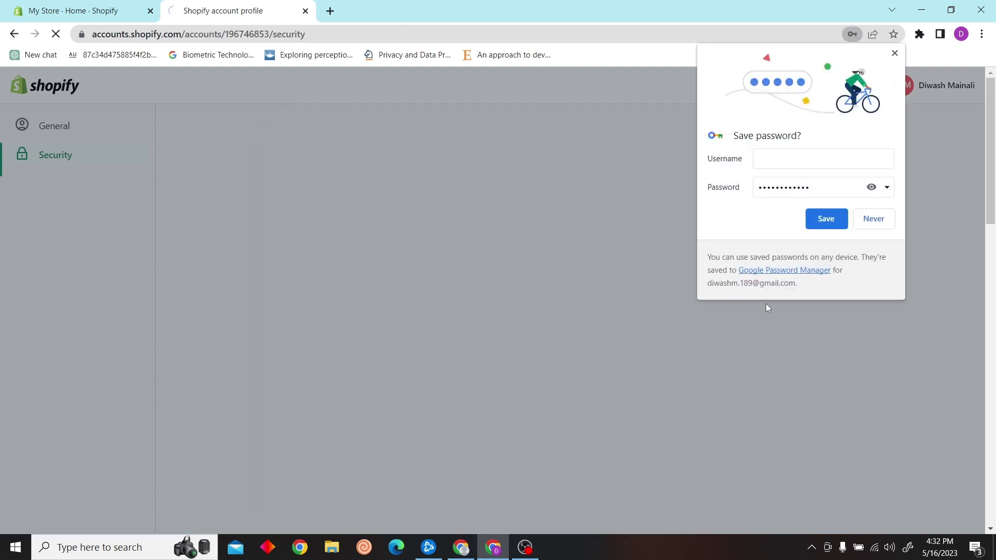